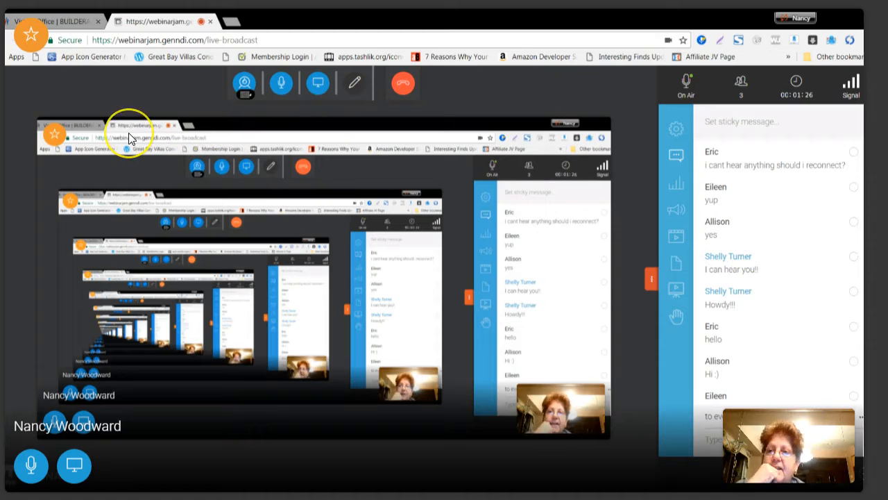
{"action": "left_click", "coordinate": [126, 50]}
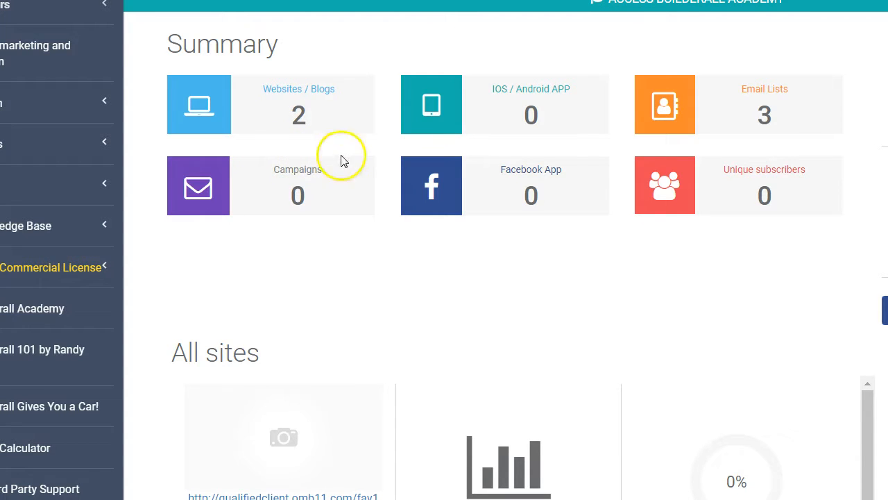
{"action": "left_click", "coordinate": [32, 50]}
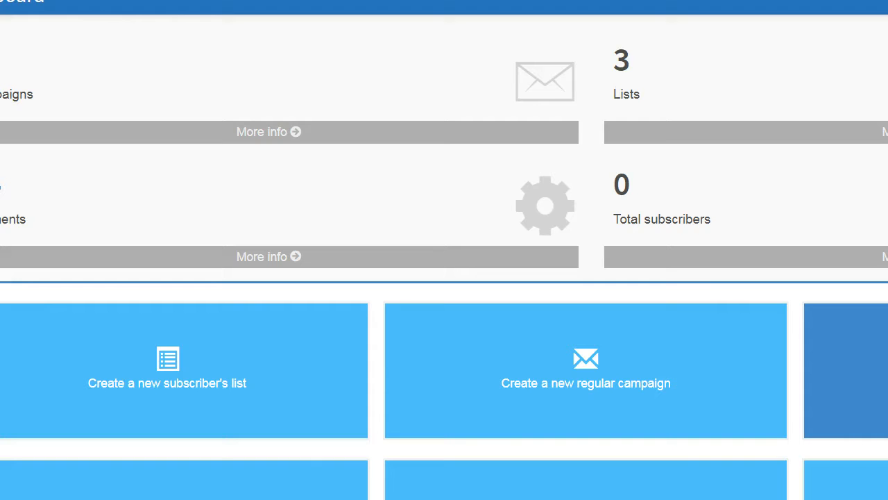
{"action": "left_click", "coordinate": [154, 396]}
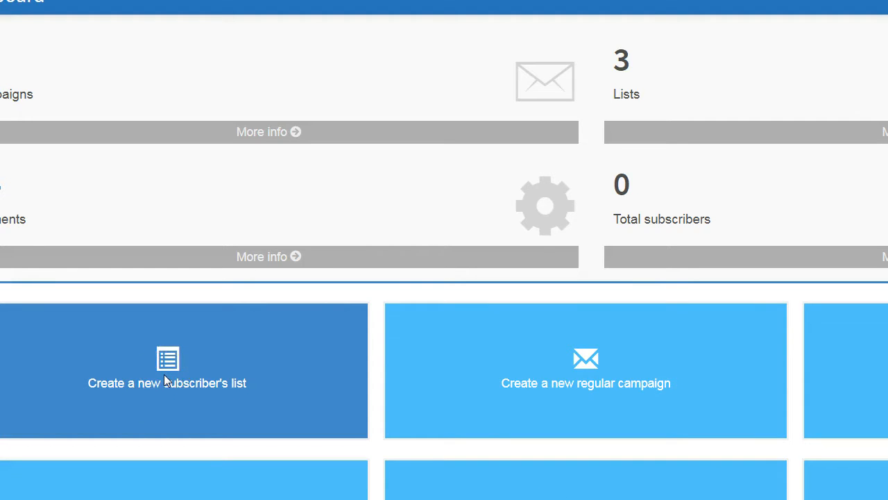
{"action": "left_click", "coordinate": [168, 363]}
{"action": "left_click", "coordinate": [223, 401]}
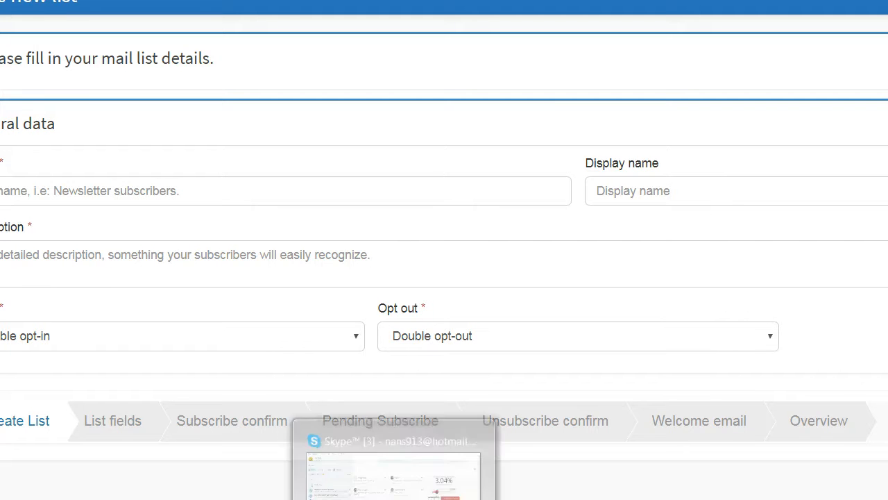
{"action": "left_click", "coordinate": [265, 247]}
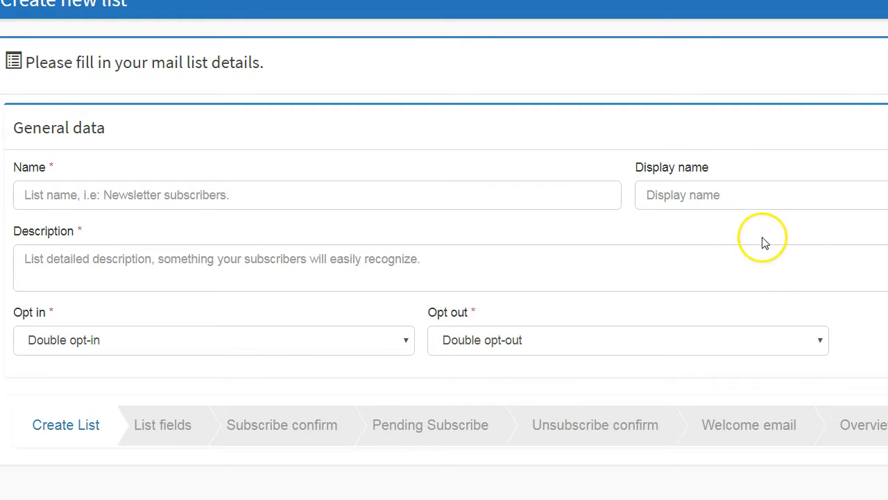
- Enter the owner's full name as the list name and Woodward Consulting and Marketing as the display name
{"action": "left_click", "coordinate": [200, 194]}
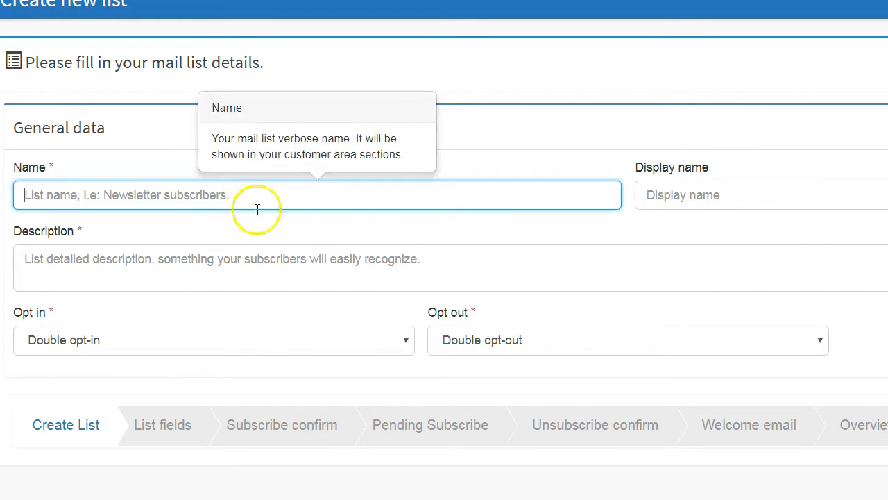
{"action": "type", "text": "nan"}
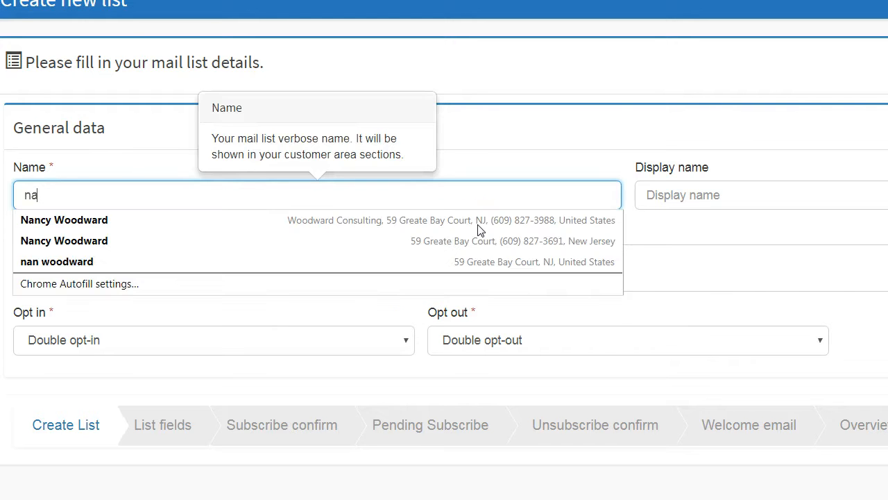
{"action": "left_click", "coordinate": [63, 220]}
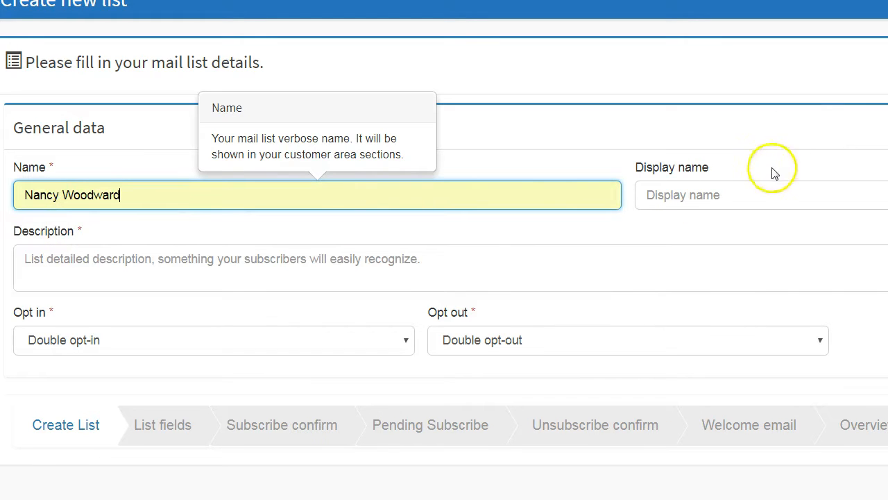
{"action": "left_click", "coordinate": [680, 198]}
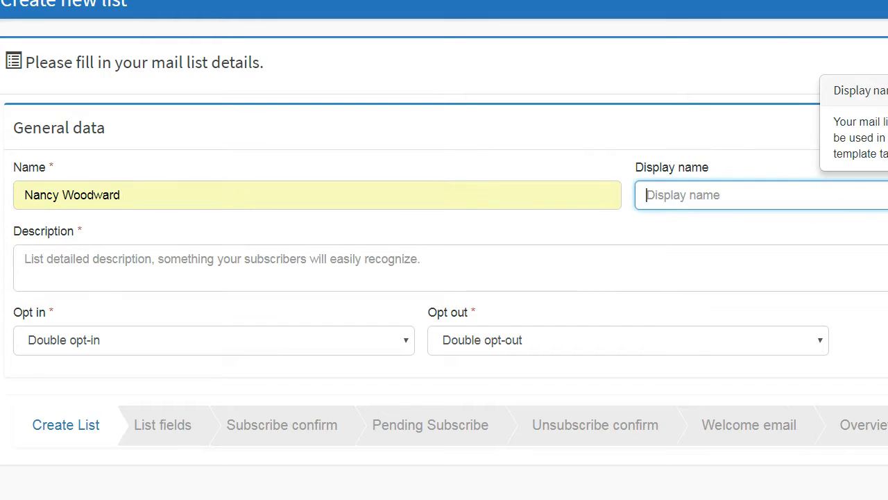
{"action": "type", "text": "Woodward Consulting and Marketing"}
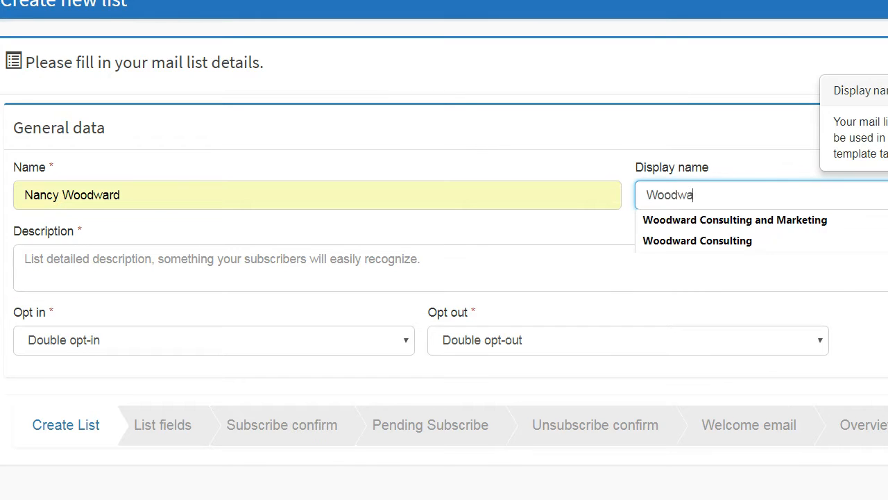
{"action": "left_click", "coordinate": [812, 221]}
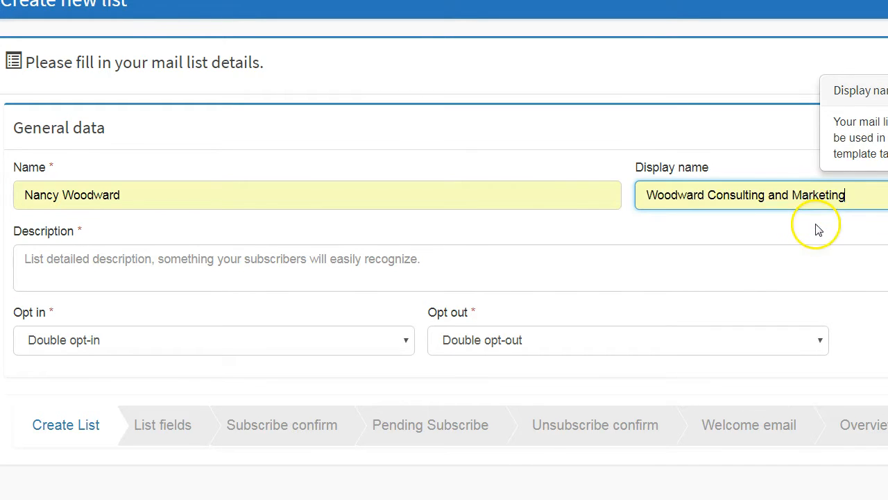
- Fill in the list description, calling it the owner's first email list
{"action": "left_click", "coordinate": [109, 274]}
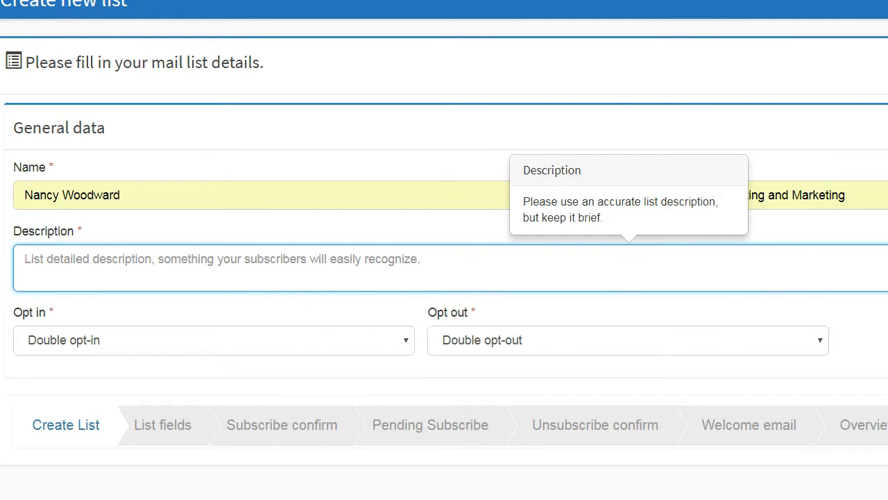
{"action": "type", "text": "Nancy's first email list"}
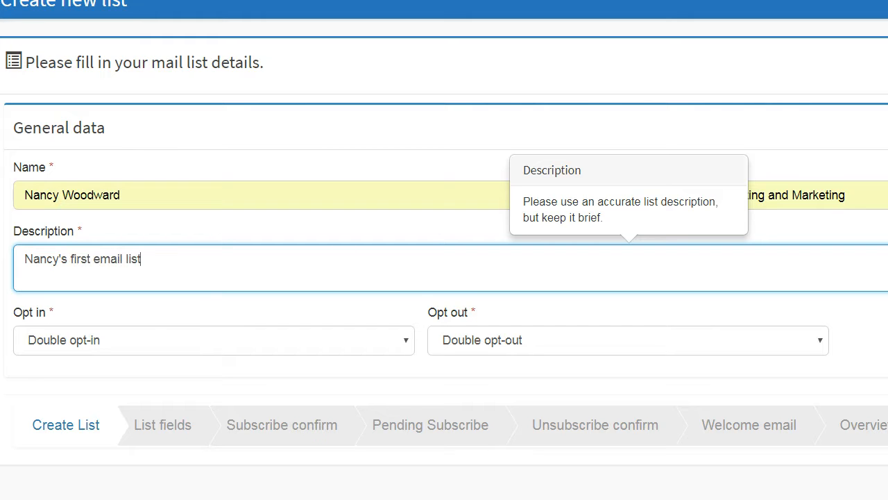
- Set the list to single opt-in with double opt-out and save the list details
{"action": "left_click", "coordinate": [384, 346]}
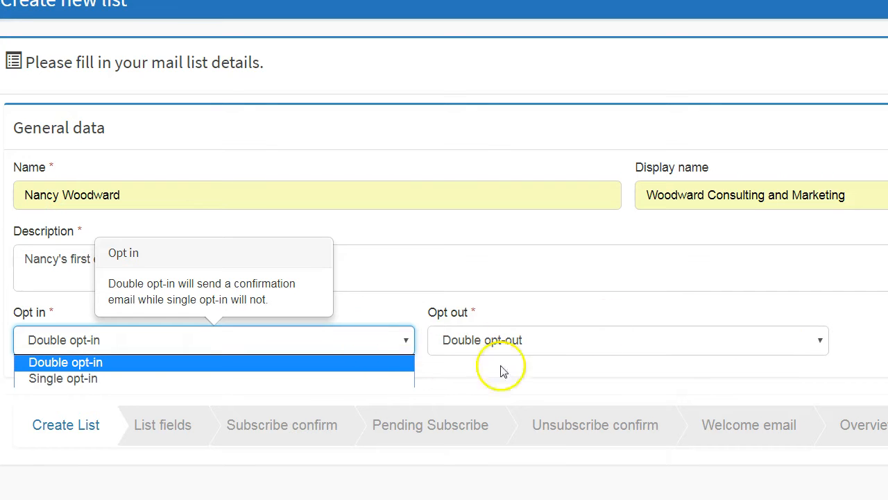
{"action": "left_click", "coordinate": [230, 381]}
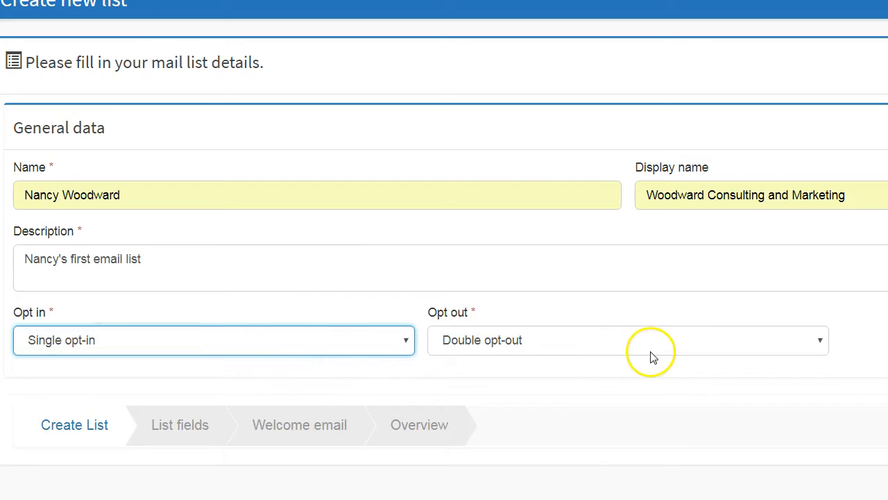
{"action": "left_click", "coordinate": [617, 341]}
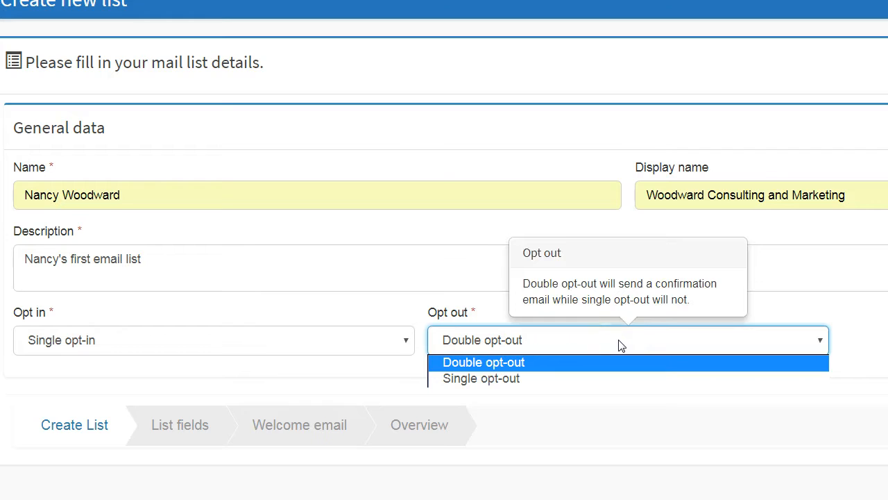
{"action": "left_click", "coordinate": [586, 363]}
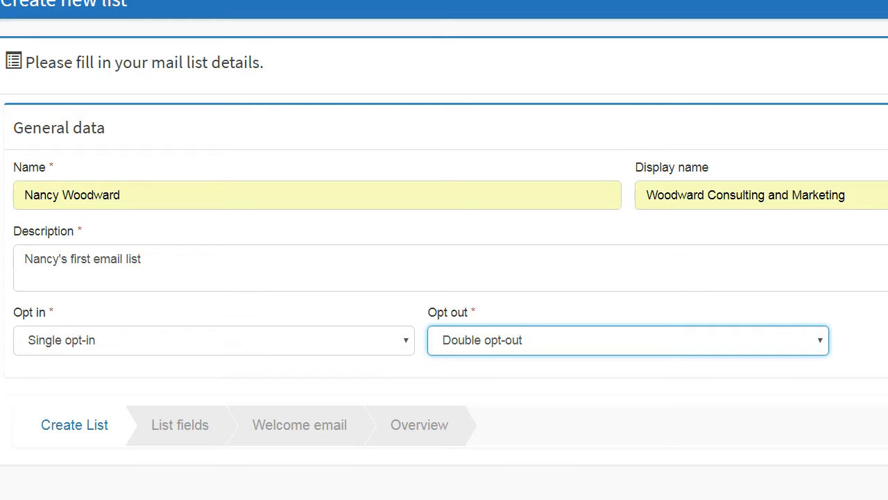
{"action": "mouse_move", "coordinate": [444, 499]}
{"action": "left_click", "coordinate": [478, 484]}
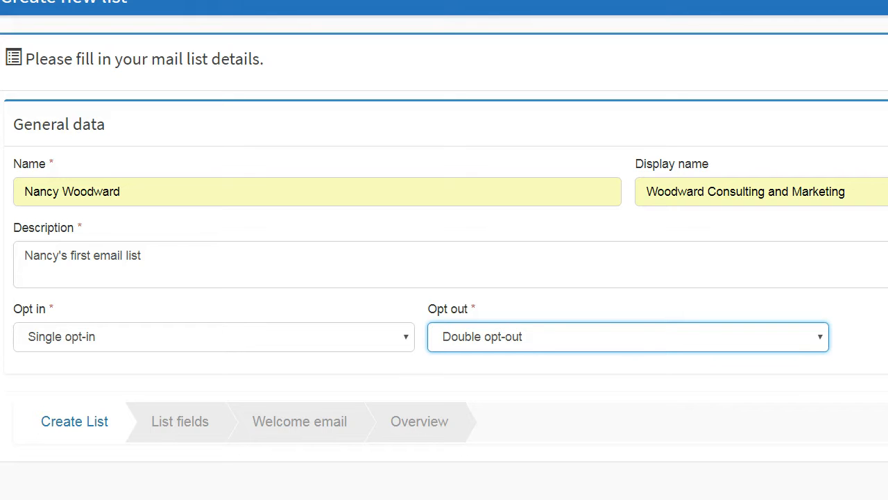
{"action": "key", "text": "Tab"}
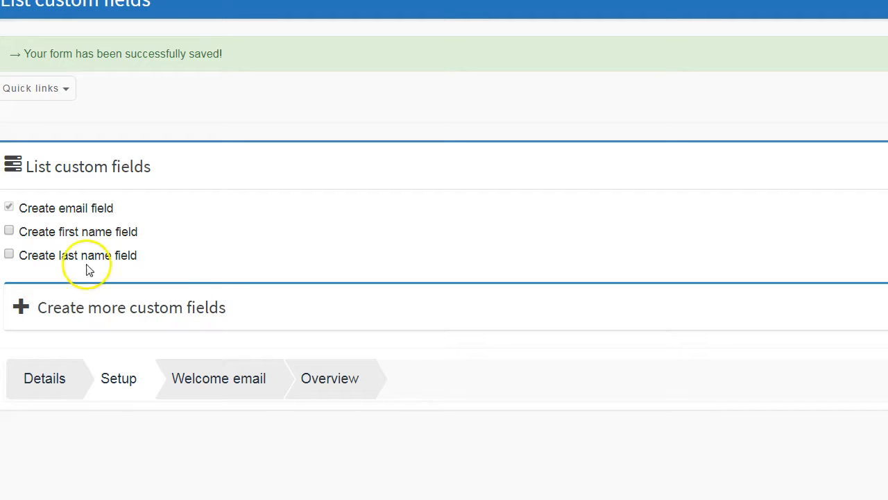
- Include a first name field in the list and review the options for creating more custom fields
{"action": "left_click", "coordinate": [10, 232]}
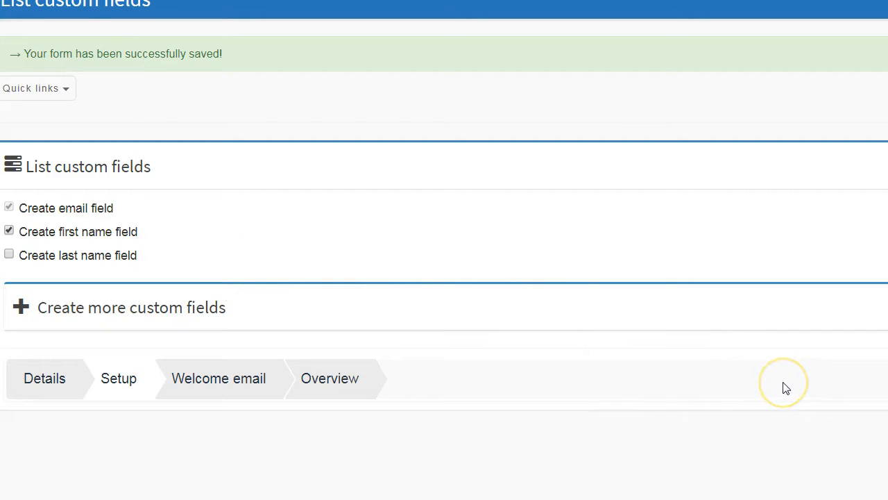
{"action": "left_click", "coordinate": [22, 308]}
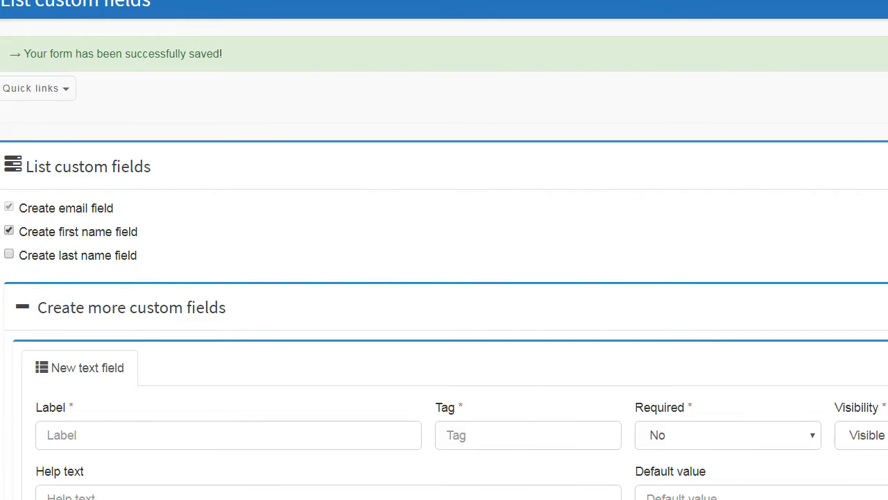
{"action": "scroll", "coordinate": [444, 250], "scroll_direction": "down", "scroll_amount": 1}
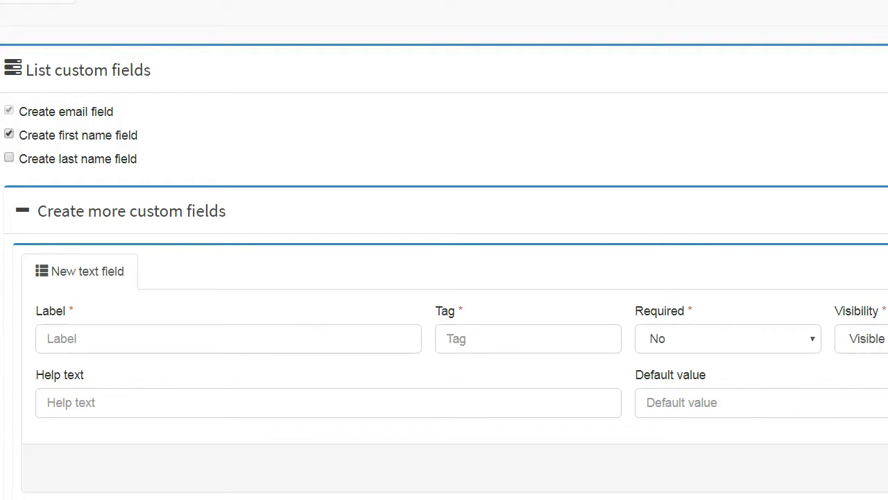
{"action": "scroll", "coordinate": [444, 277], "scroll_direction": "down", "scroll_amount": 1}
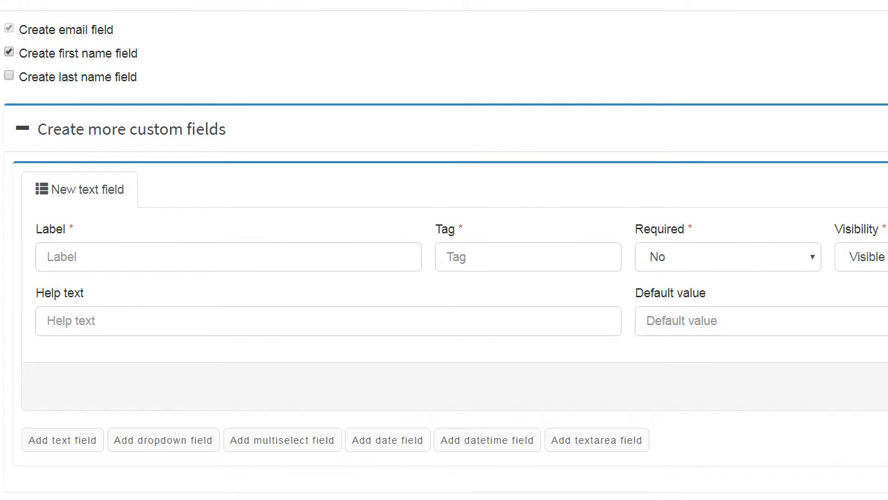
{"action": "scroll", "coordinate": [444, 250], "scroll_direction": "up", "scroll_amount": 1}
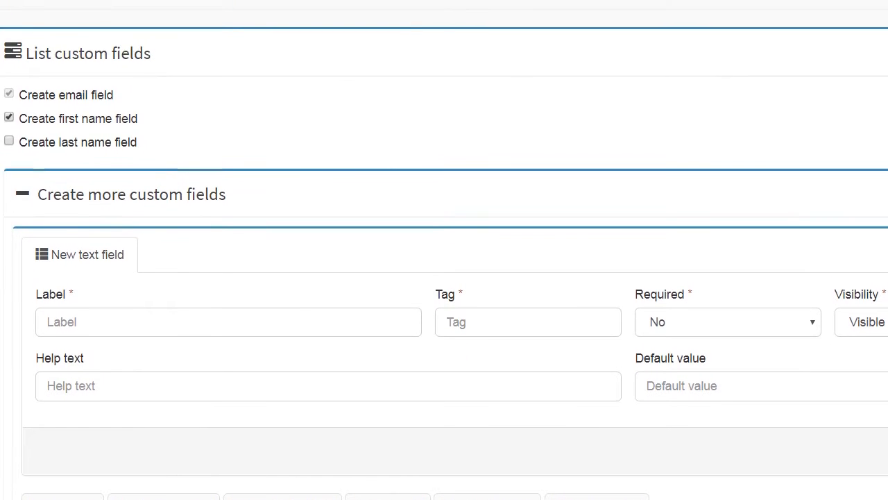
{"action": "scroll", "coordinate": [444, 264], "scroll_direction": "up", "scroll_amount": 1}
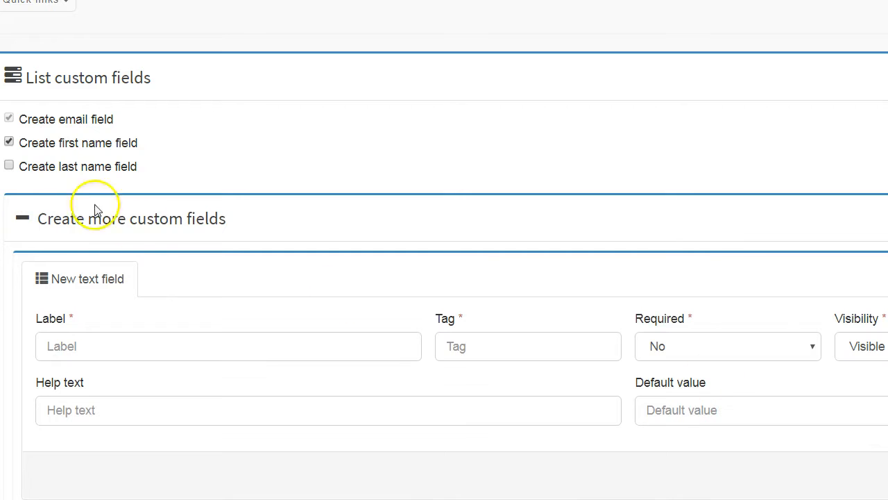
{"action": "left_click", "coordinate": [23, 218]}
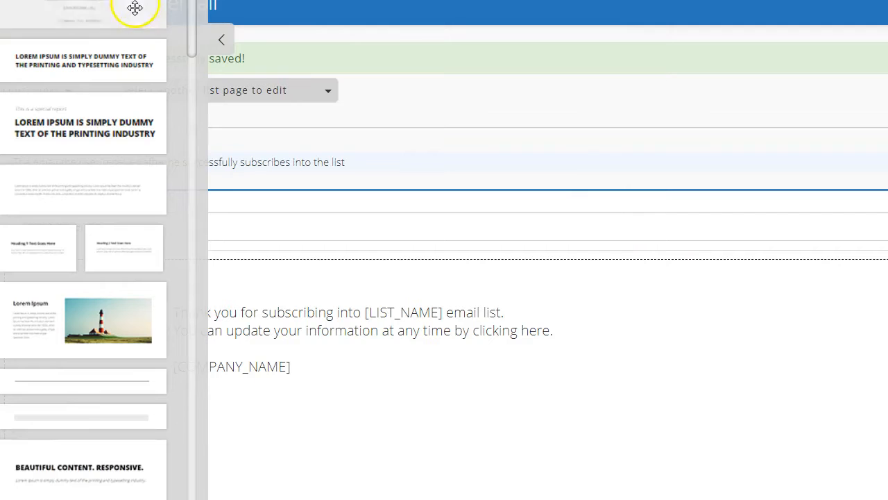
- Hide the content blocks and review the default welcome email and the choice of other editable list pages
{"action": "left_click", "coordinate": [221, 42]}
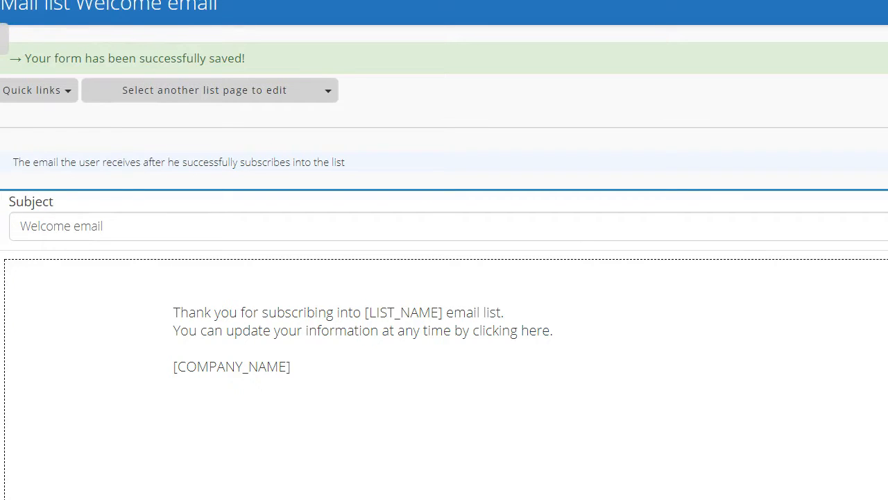
{"action": "left_click", "coordinate": [3, 39]}
{"action": "left_click", "coordinate": [319, 98]}
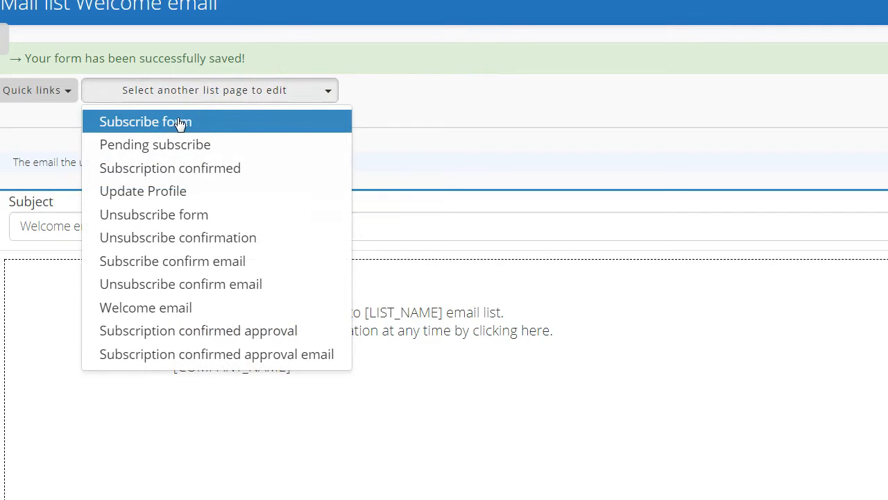
{"action": "left_click", "coordinate": [437, 94]}
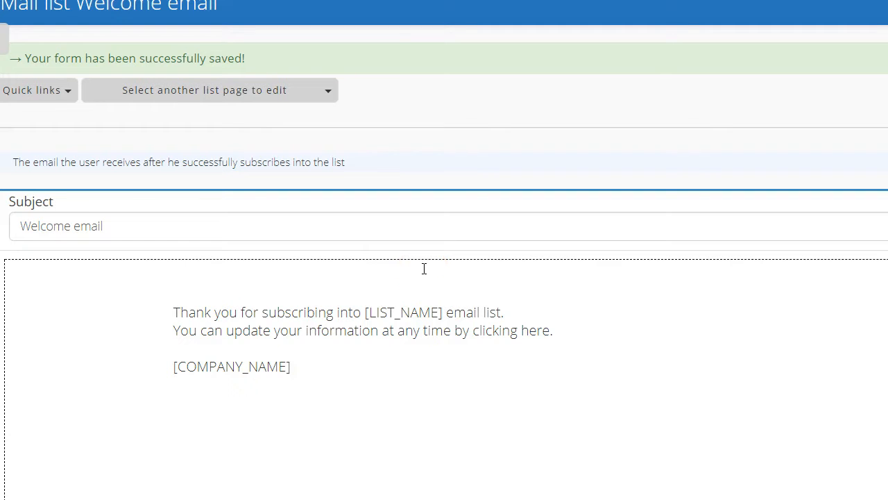
{"action": "left_click", "coordinate": [886, 424]}
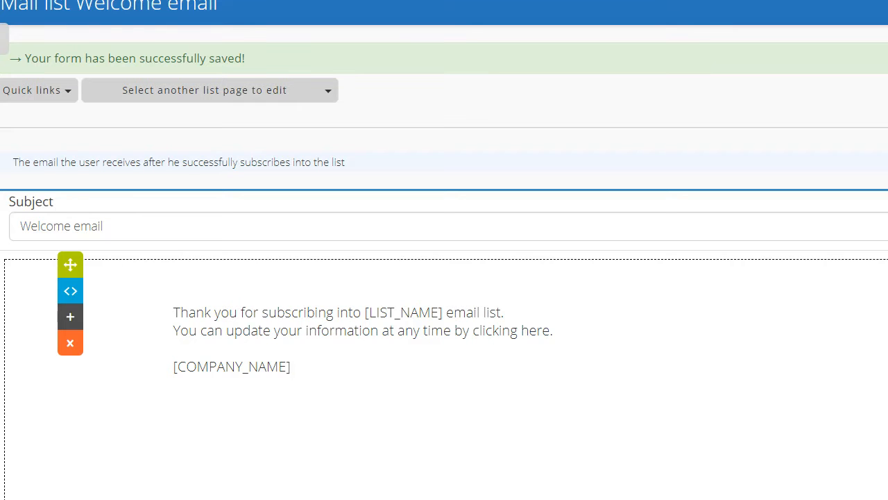
{"action": "scroll", "coordinate": [444, 250], "scroll_direction": "down", "scroll_amount": 3}
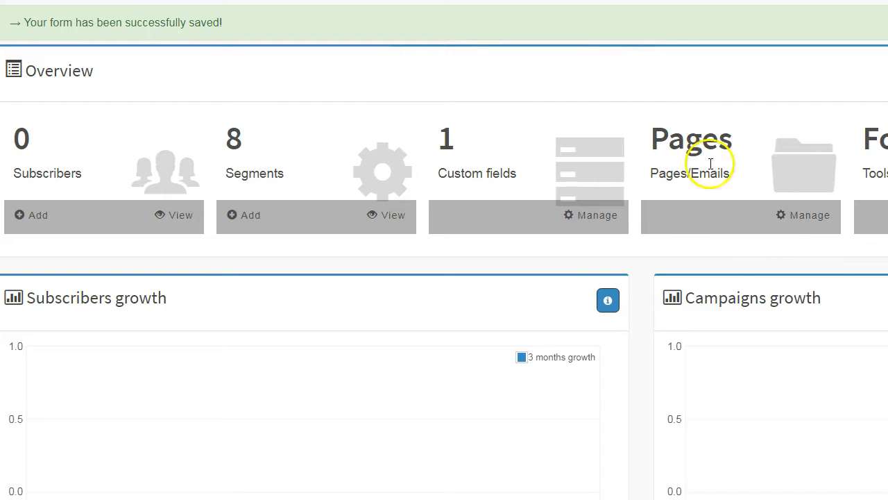
- Review the list's pages and emails from its overview and view the subscribe form's embed code
{"action": "left_click", "coordinate": [786, 215]}
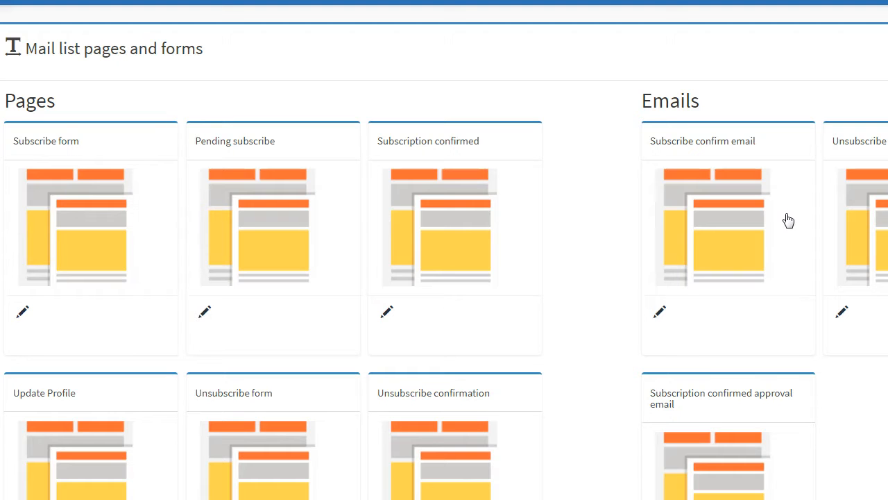
{"action": "left_click", "coordinate": [735, 228]}
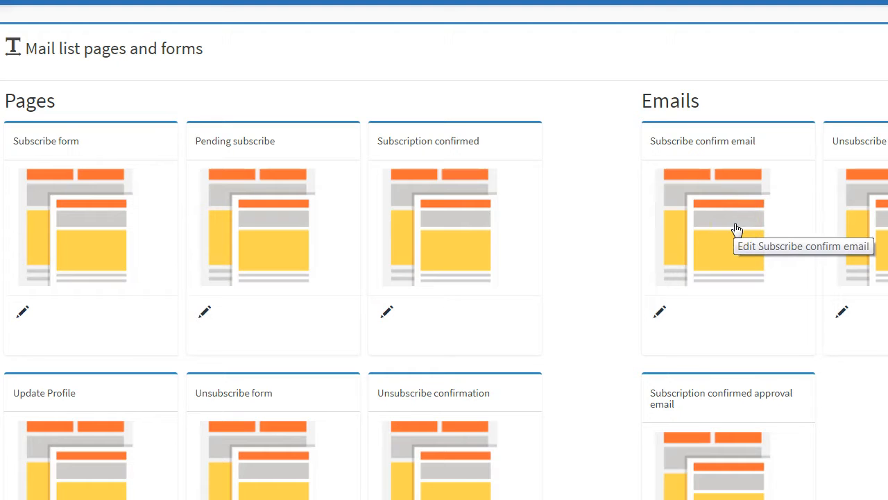
{"action": "left_click", "coordinate": [853, 193]}
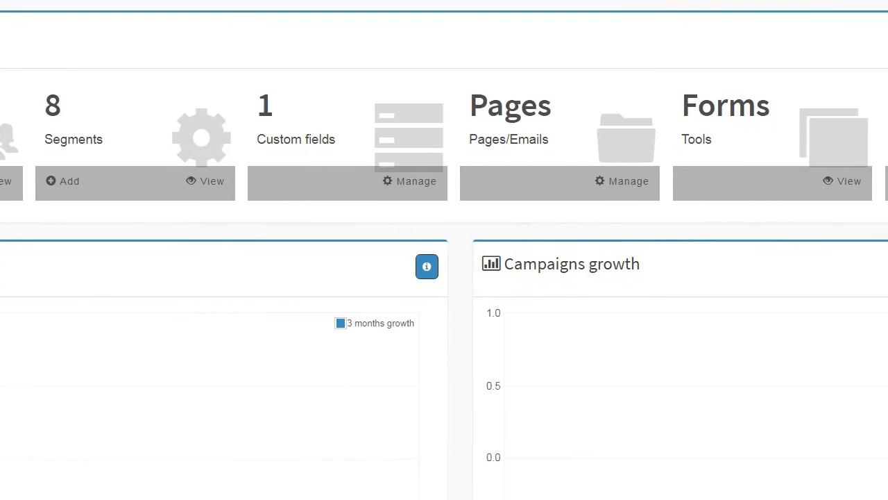
{"action": "left_click", "coordinate": [852, 185]}
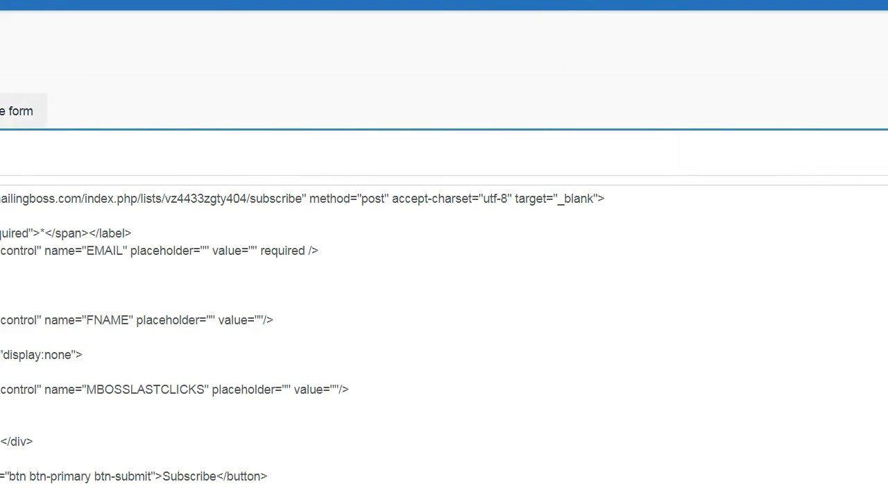
- Examine the subscribe form's full HTML code and the iframe embed code below it
{"action": "left_click", "coordinate": [13, 111]}
{"action": "left_click", "coordinate": [0, 110]}
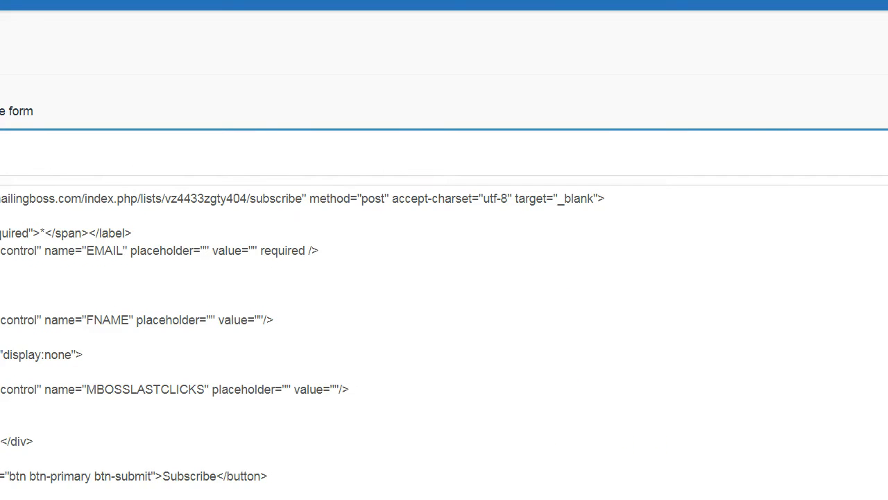
{"action": "scroll", "coordinate": [444, 250], "scroll_direction": "down", "scroll_amount": 3}
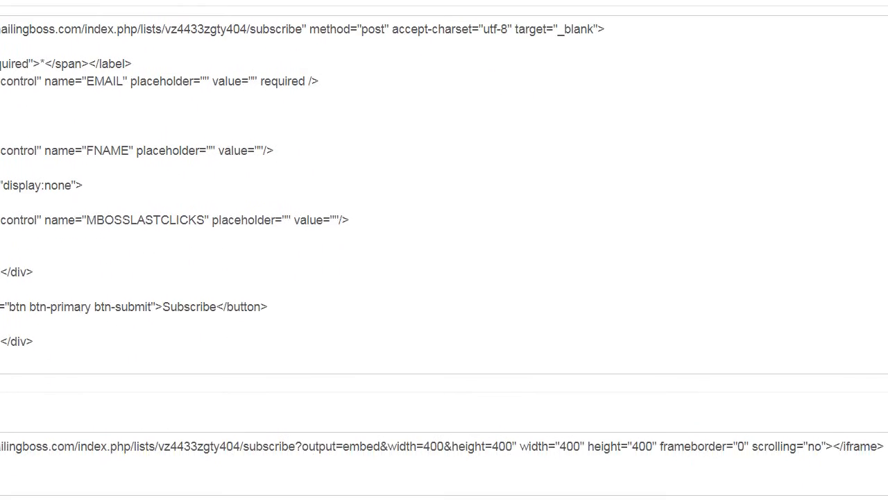
{"action": "scroll", "coordinate": [444, 250], "scroll_direction": "up", "scroll_amount": 3}
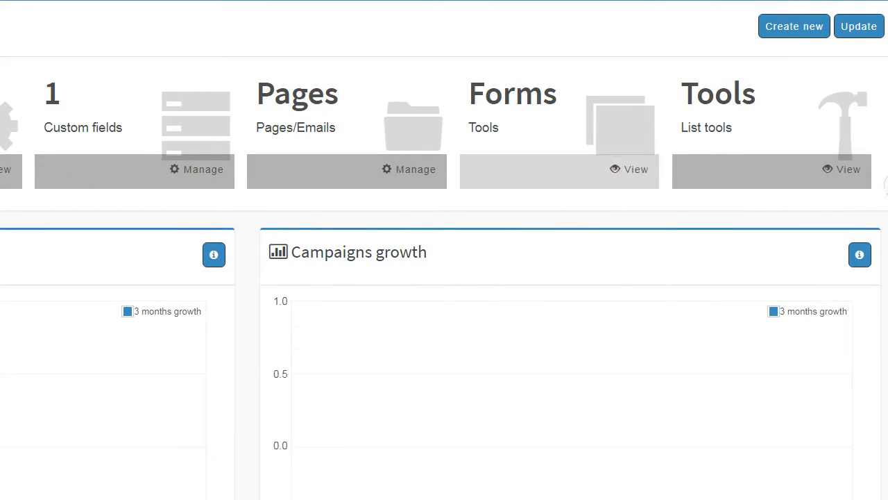
- Open the list tools from the list overview, review the subscriber import options, and return to the tools
{"action": "left_click", "coordinate": [835, 168]}
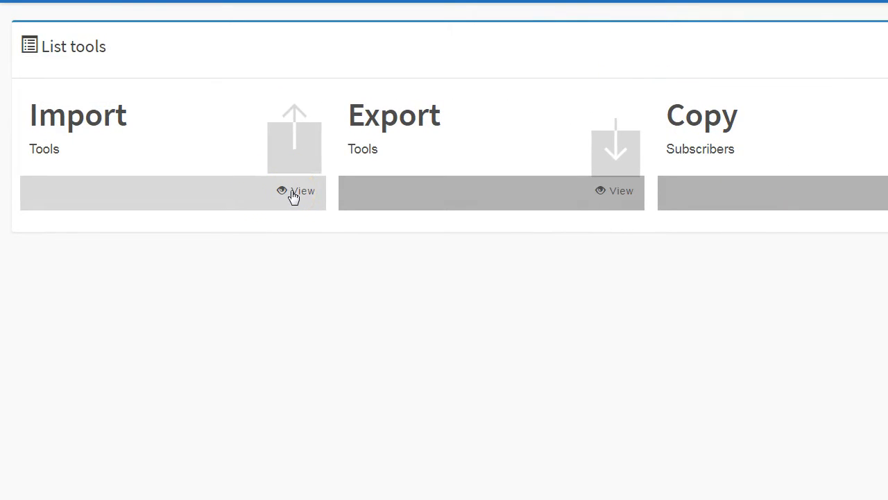
{"action": "left_click", "coordinate": [230, 195]}
{"action": "left_click", "coordinate": [763, 223]}
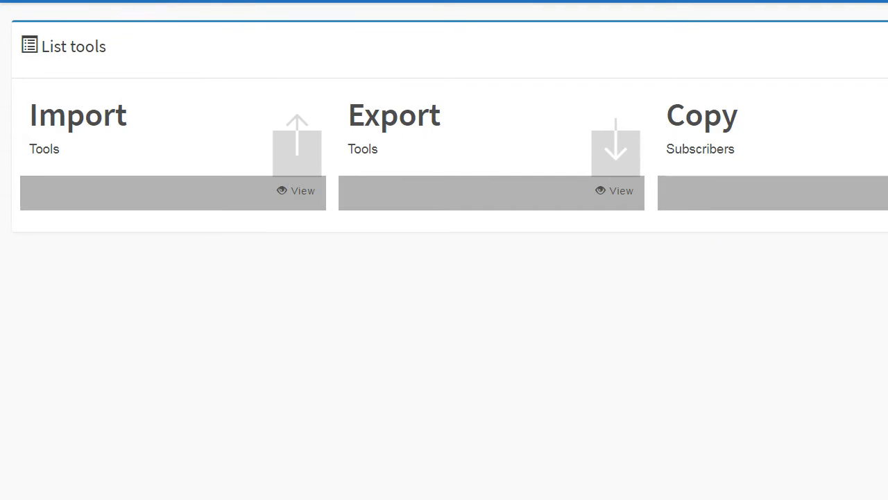
{"action": "left_click", "coordinate": [296, 192]}
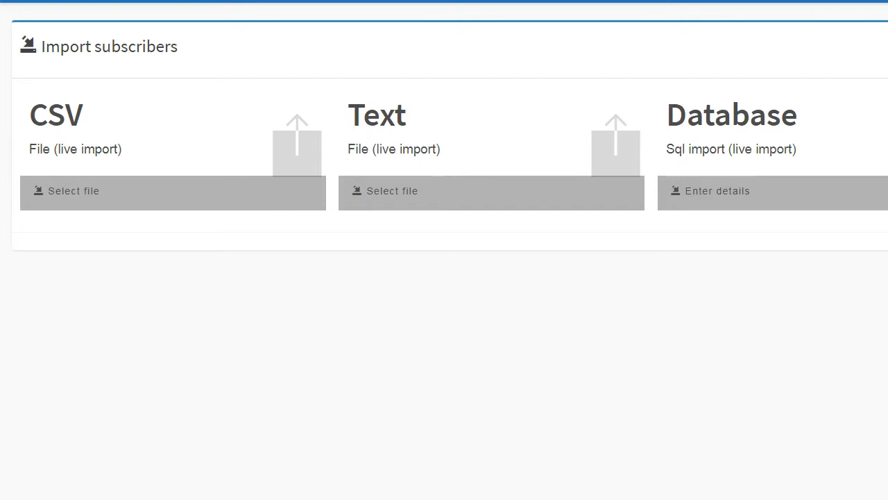
{"action": "key", "text": "alt+Left"}
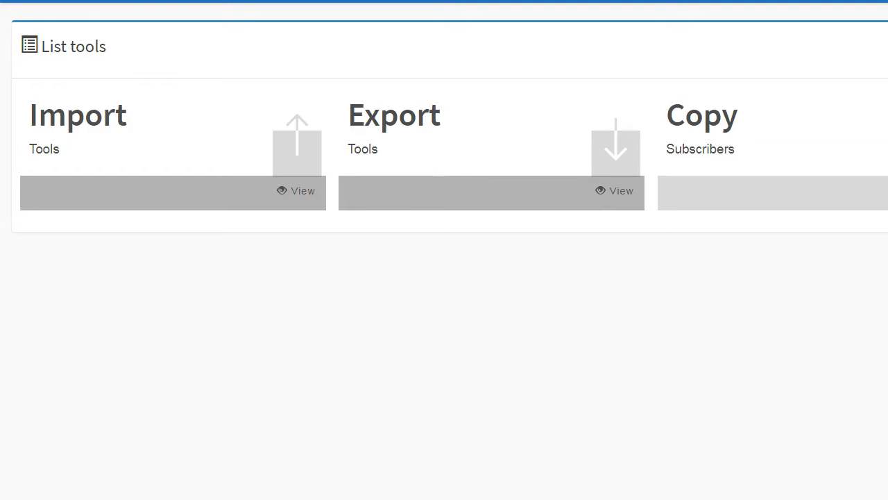
- View the tool for copying confirmed subscribers from another list or segment into this one, and close it
{"action": "left_click", "coordinate": [882, 191]}
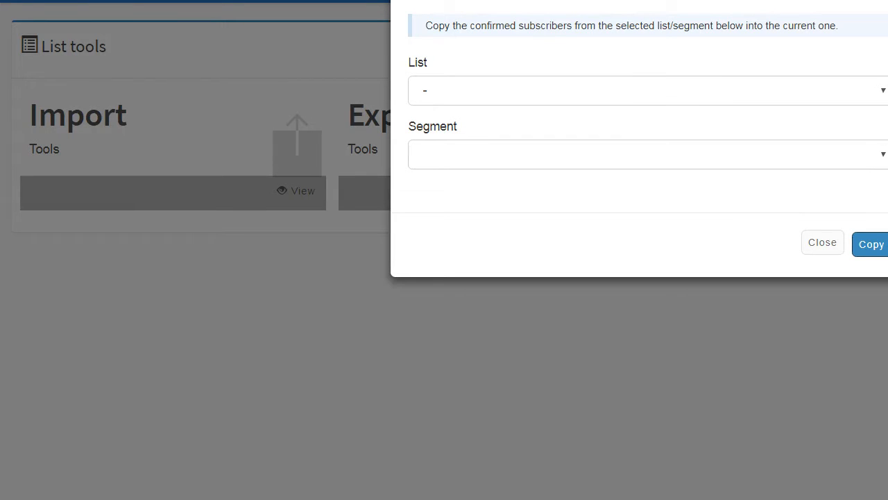
{"action": "left_click", "coordinate": [826, 245]}
{"action": "left_click", "coordinate": [816, 250]}
{"action": "left_click", "coordinate": [819, 244]}
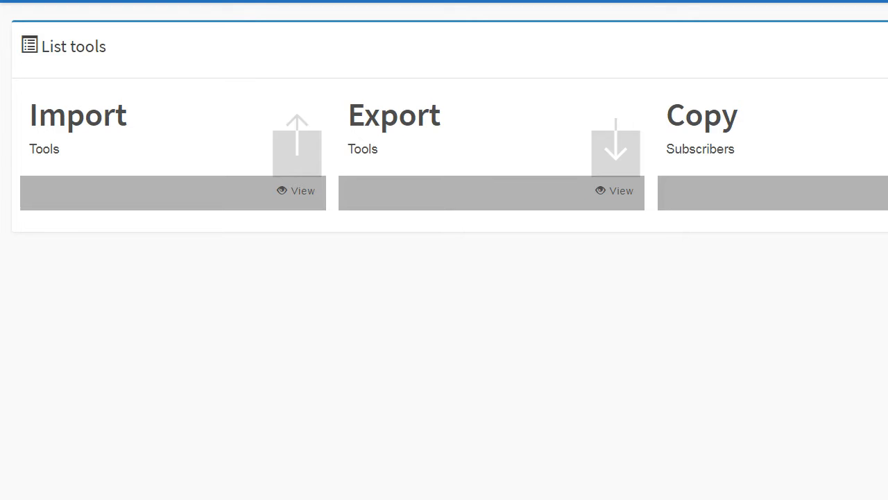
- Reopen the subscriber copy tool, check its List and Segment choices, and close it without copying anything
{"action": "left_click", "coordinate": [885, 193]}
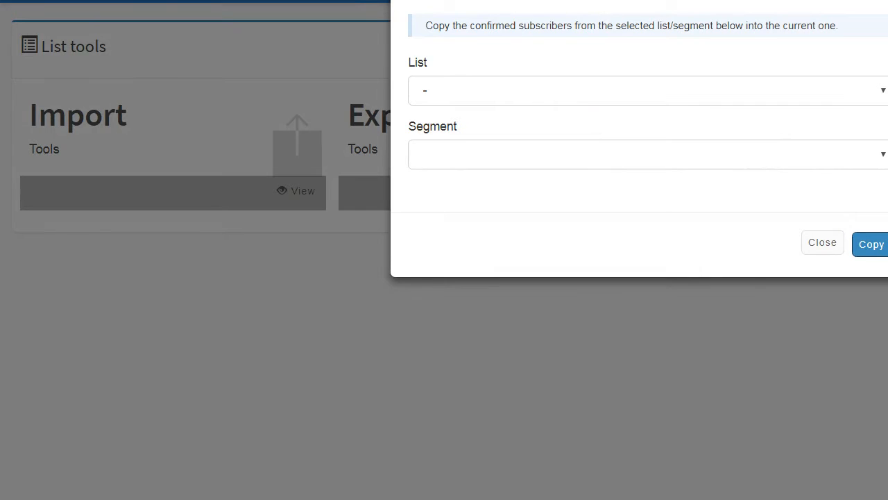
{"action": "left_click", "coordinate": [882, 158]}
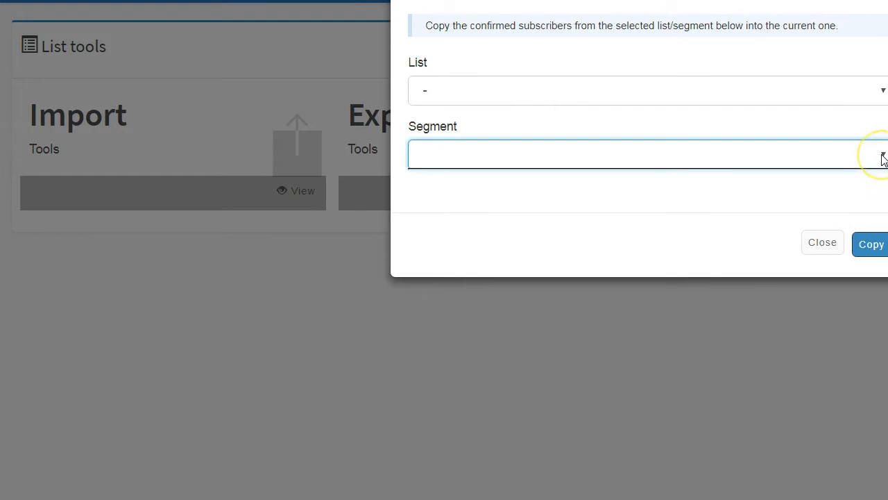
{"action": "left_click", "coordinate": [884, 93]}
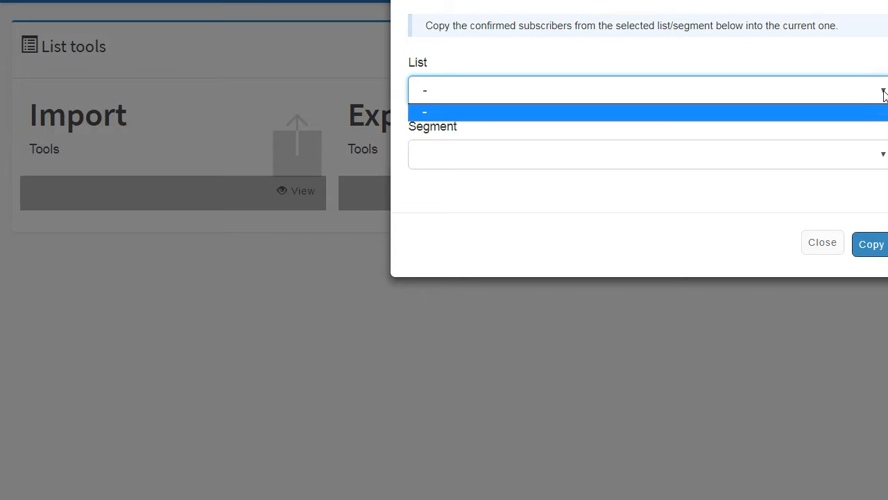
{"action": "left_click", "coordinate": [885, 94]}
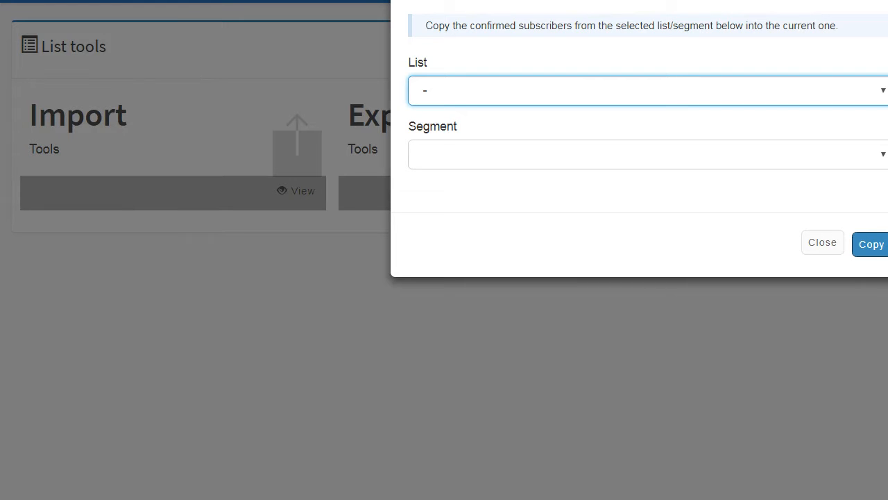
{"action": "left_click", "coordinate": [820, 243]}
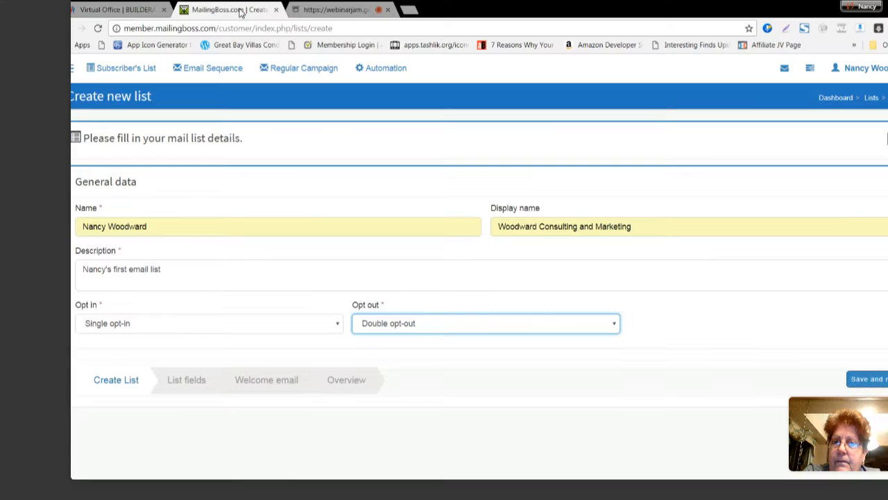
- Switch to the WebinarJam live broadcast page and check the attendee chat
{"action": "key", "text": "ctrl+Tab"}
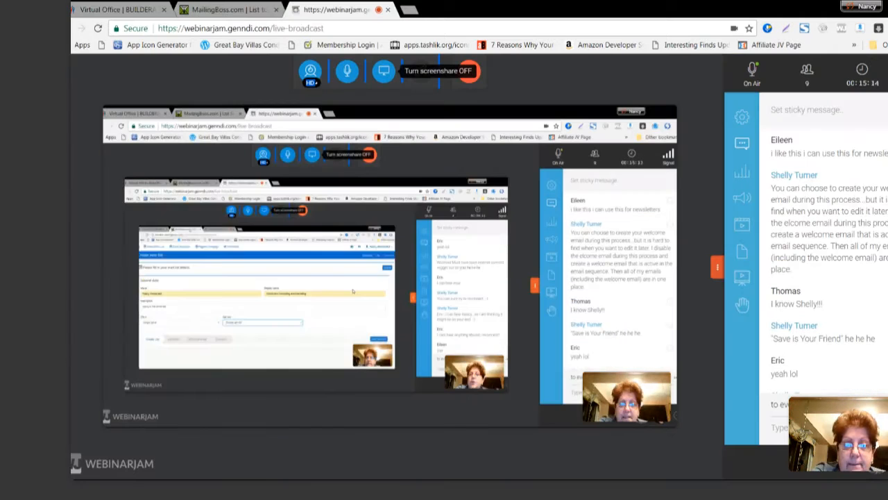
{"action": "left_click", "coordinate": [613, 465]}
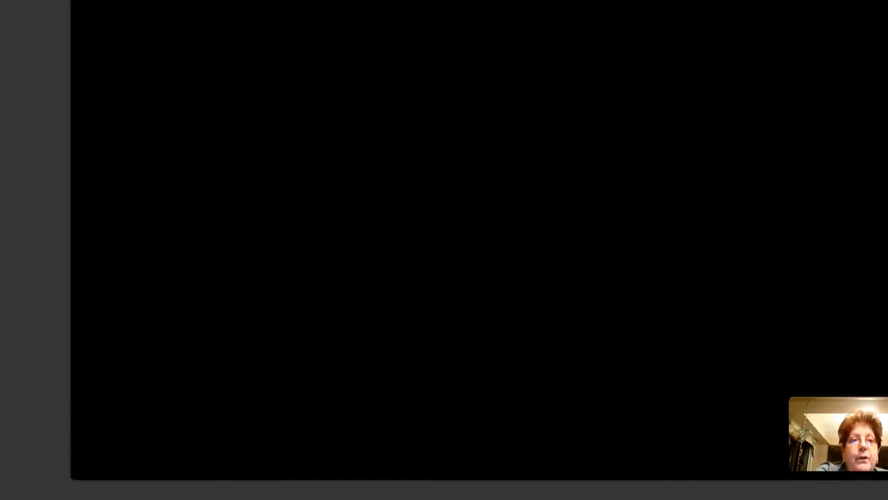